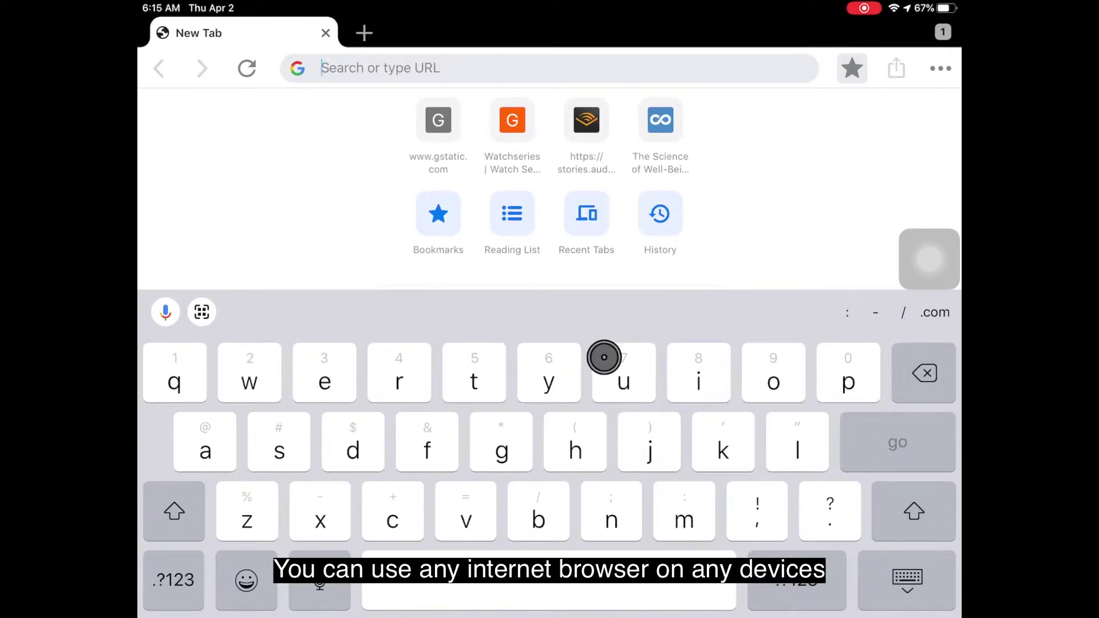
type("apple")
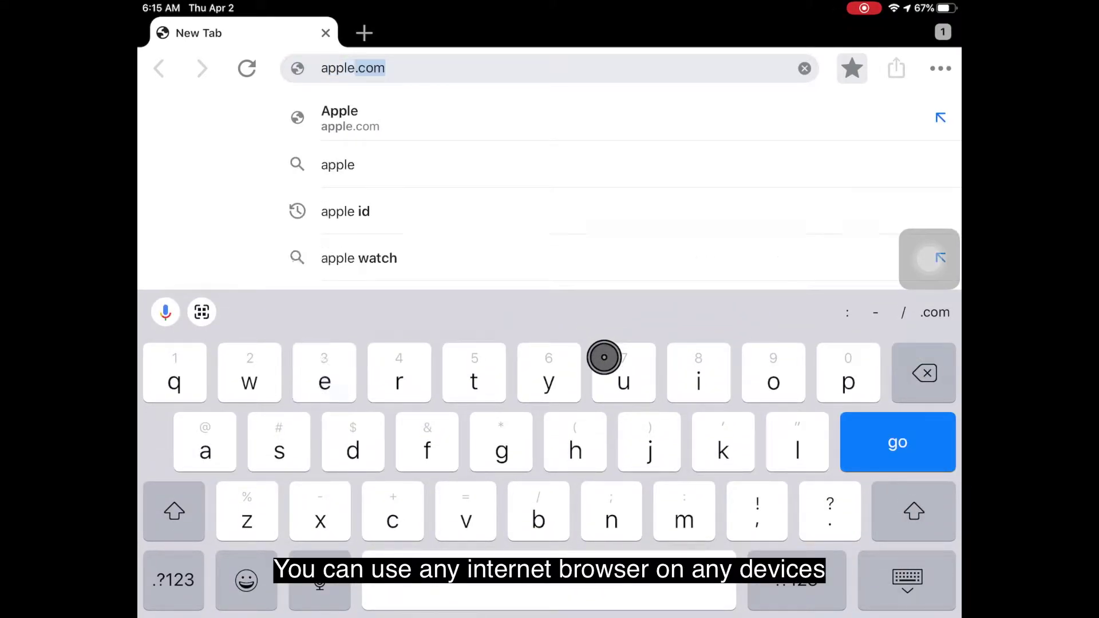
type("id")
Load appleid.apple.com in Chrome to reach the Create Your Apple ID form
key("Return")
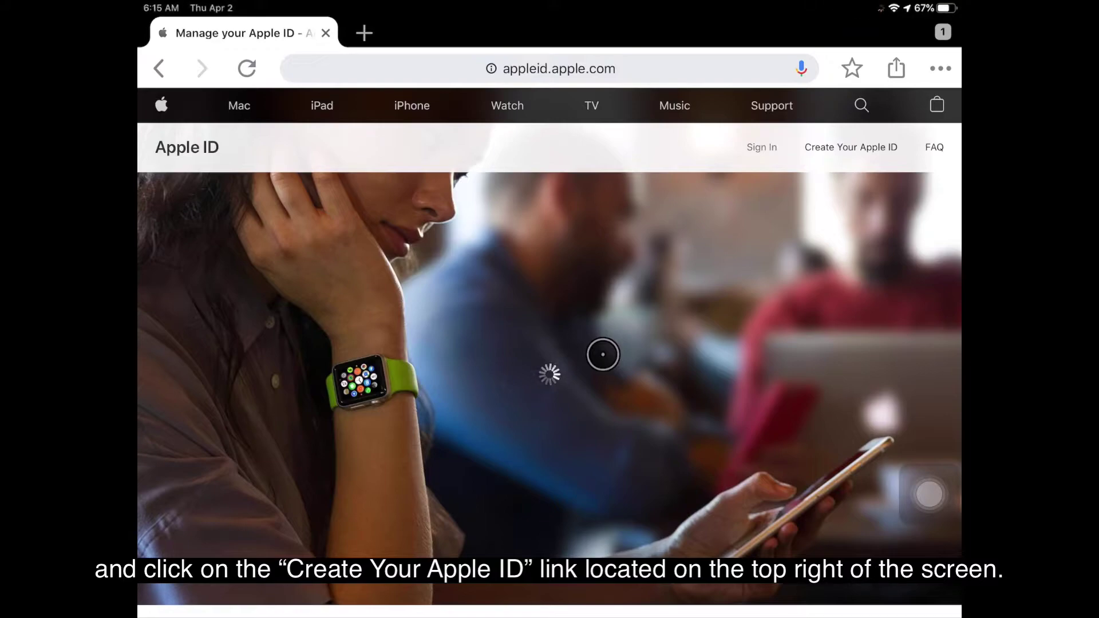
Start a new Apple ID with first and last name, United States, and birthday 01/01/2000
left_click(848, 147)
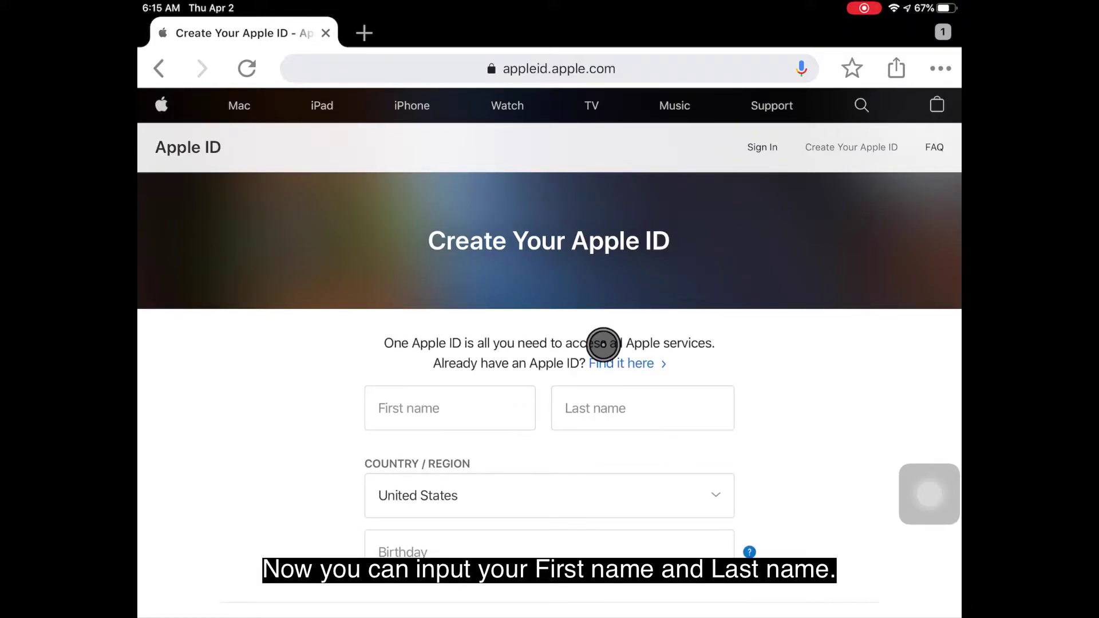
left_click(479, 402)
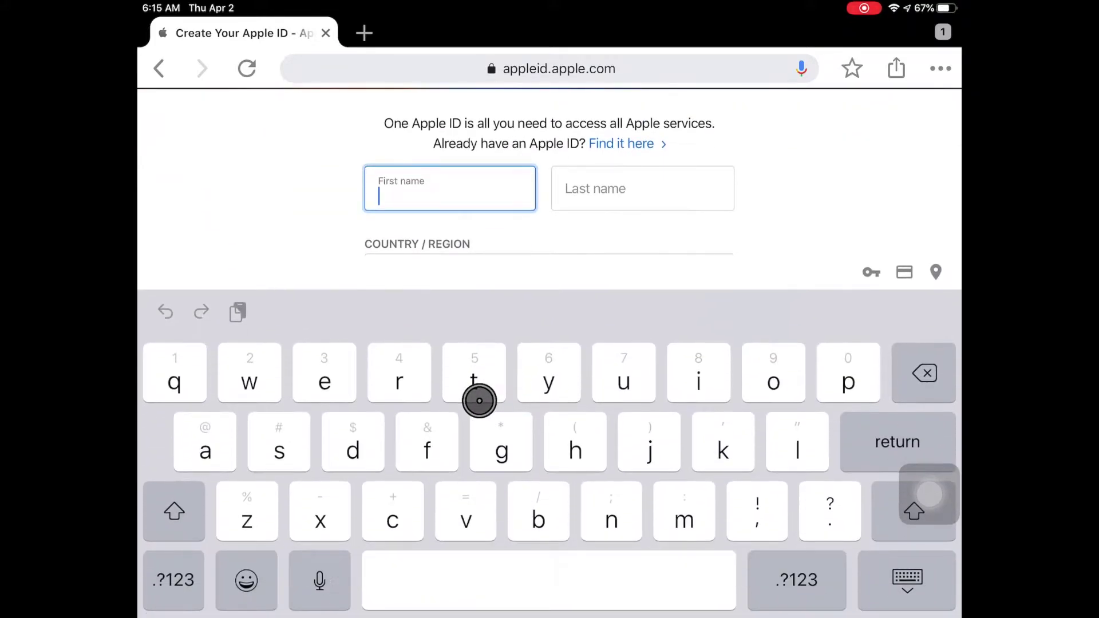
type("Johnapple")
key("Tab")
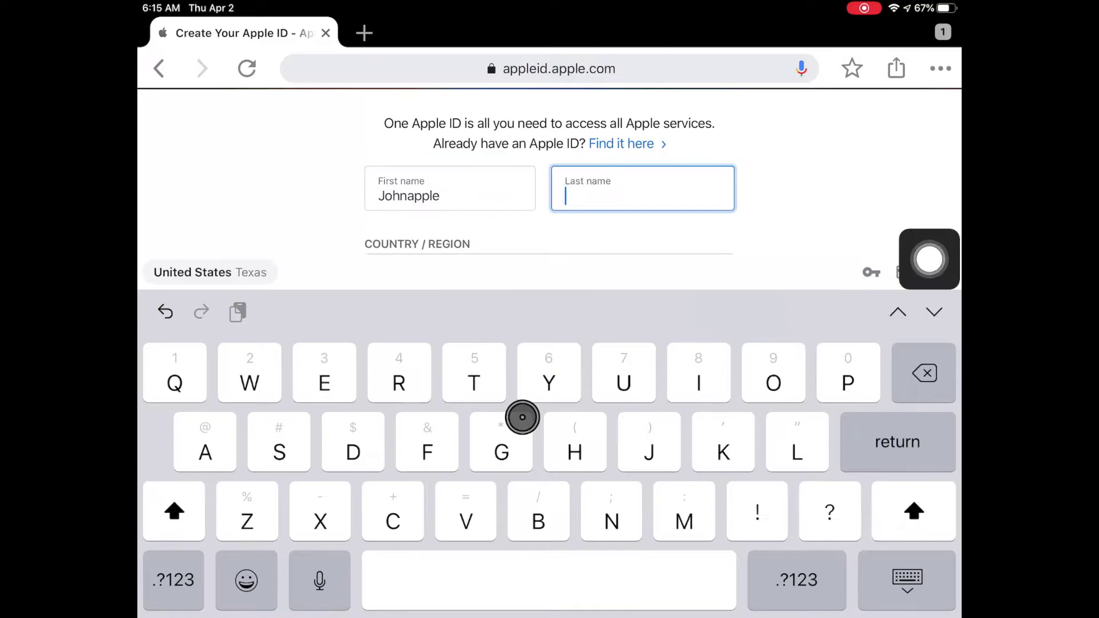
type("Seed")
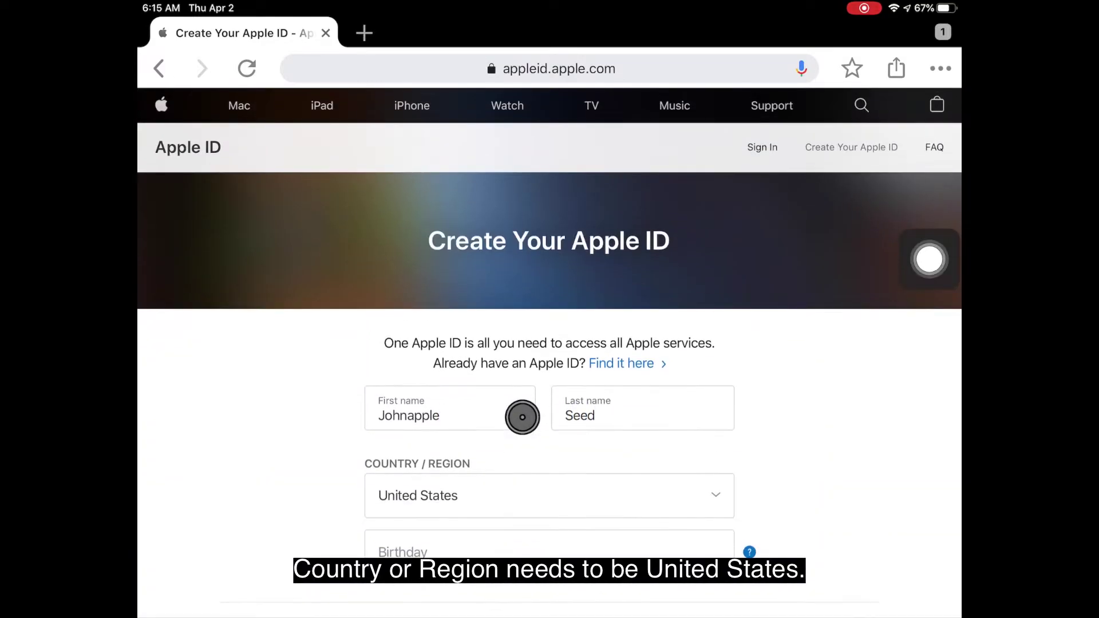
key("Tab")
key("Escape")
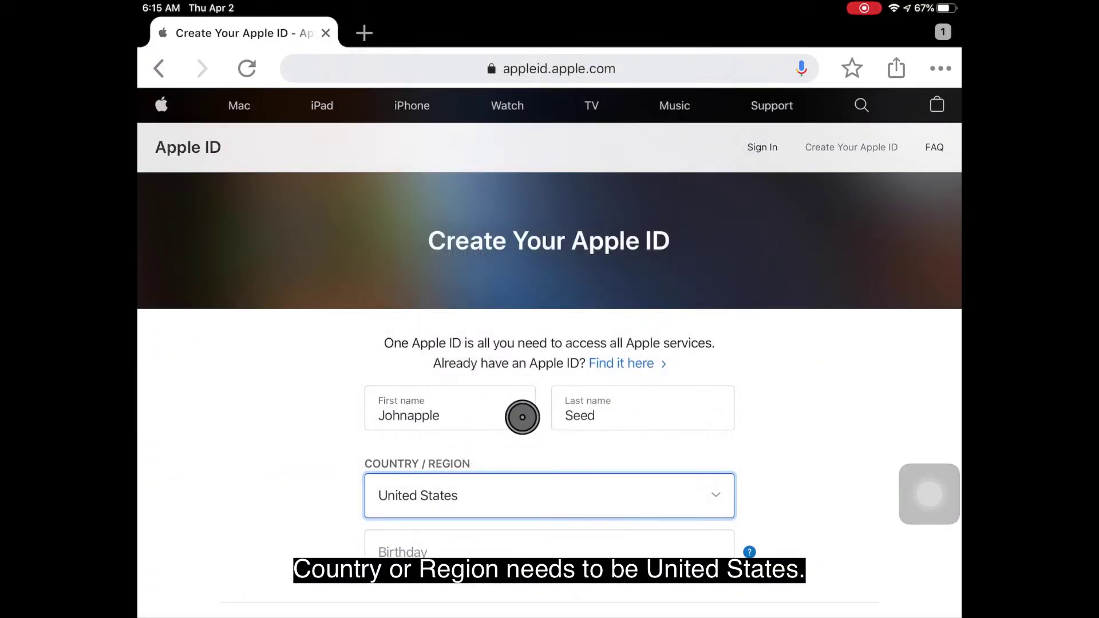
scroll(522, 418, "down", 5)
key("Tab")
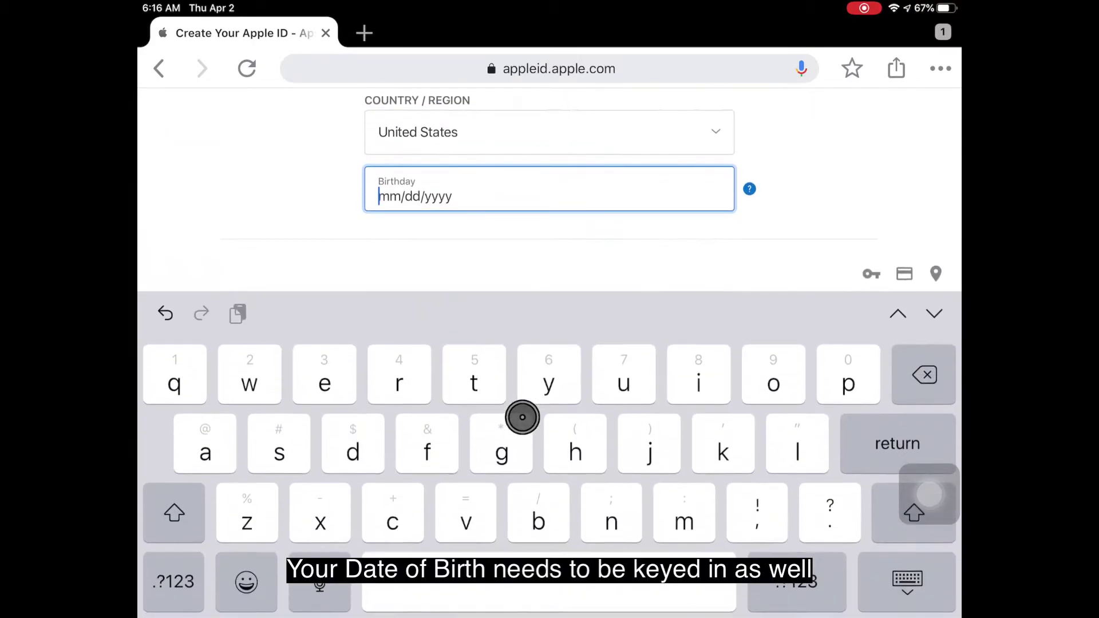
type("01/01/")
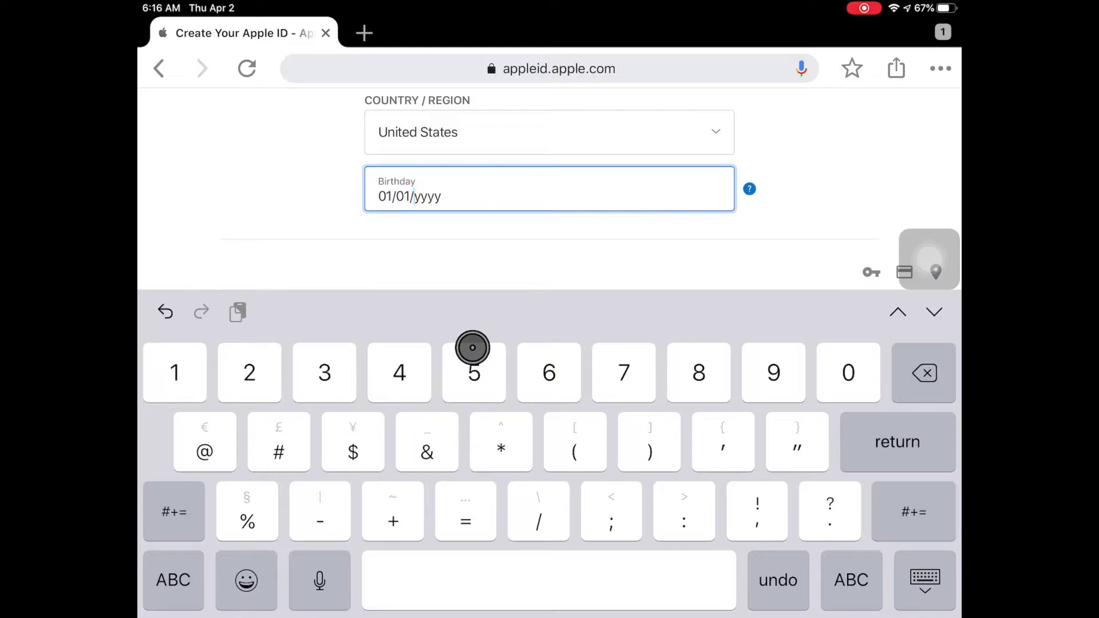
type("2000")
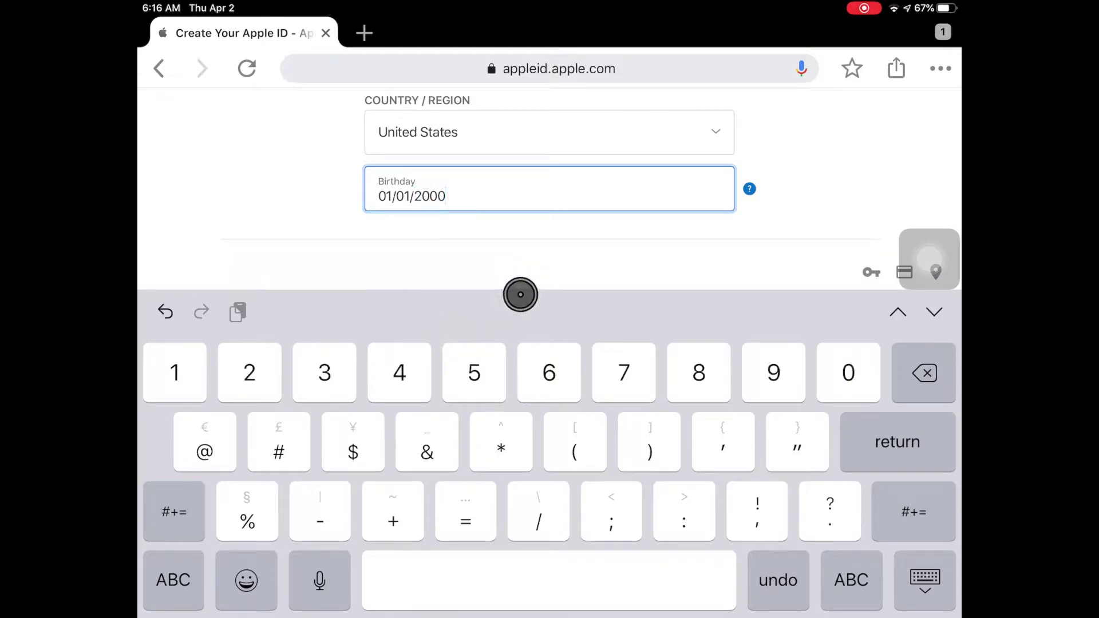
scroll(520, 295, "down", 5)
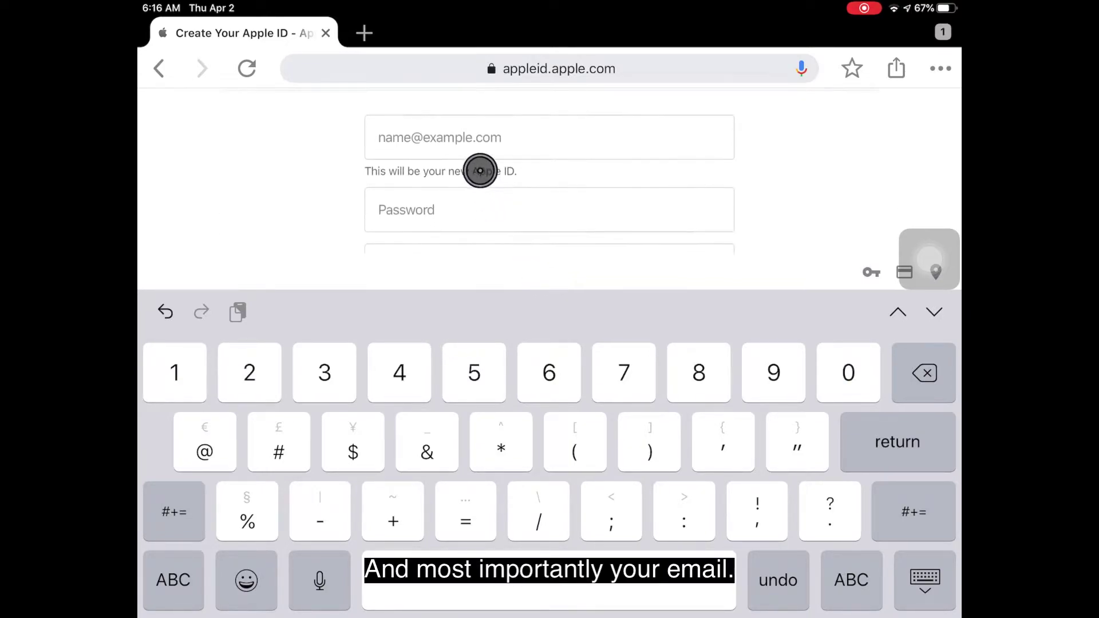
Enter the account email address and a matching password with confirmation
left_click(478, 138)
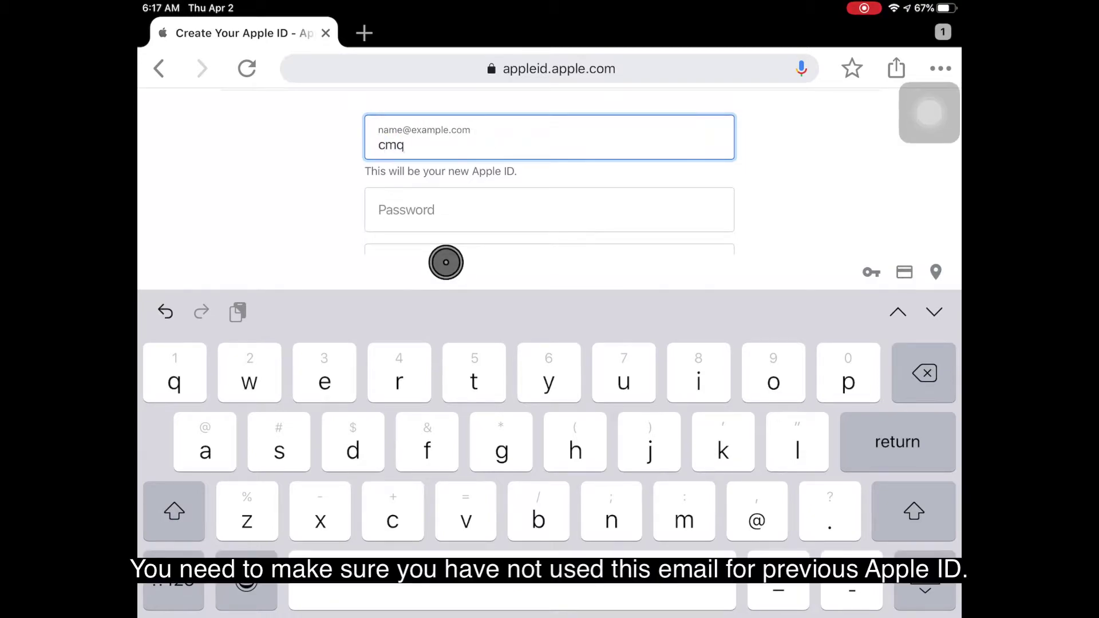
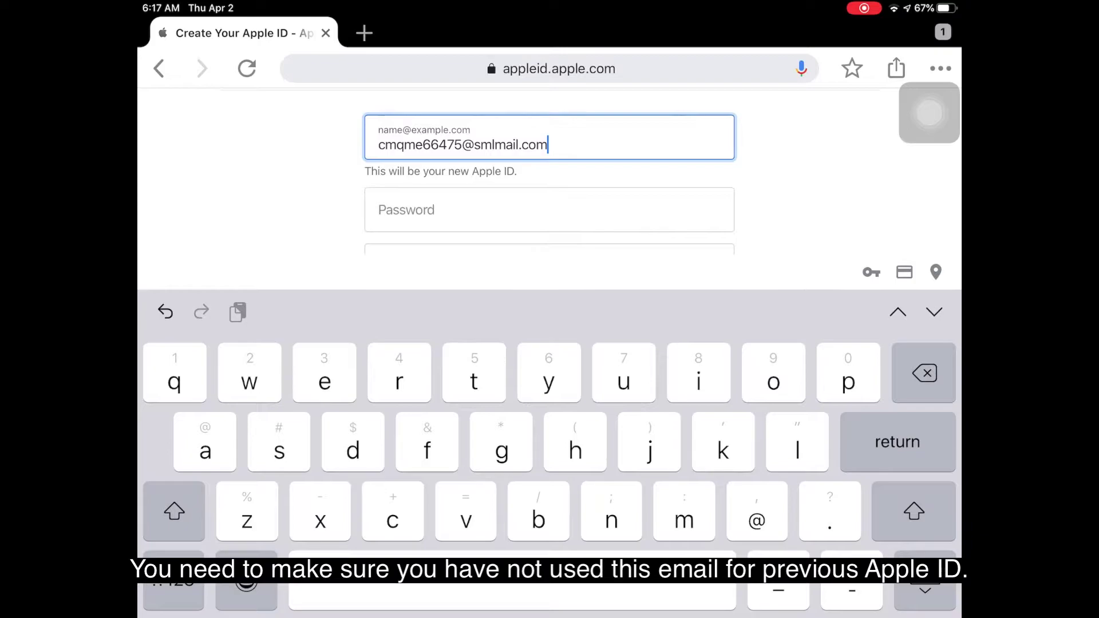
key("Tab")
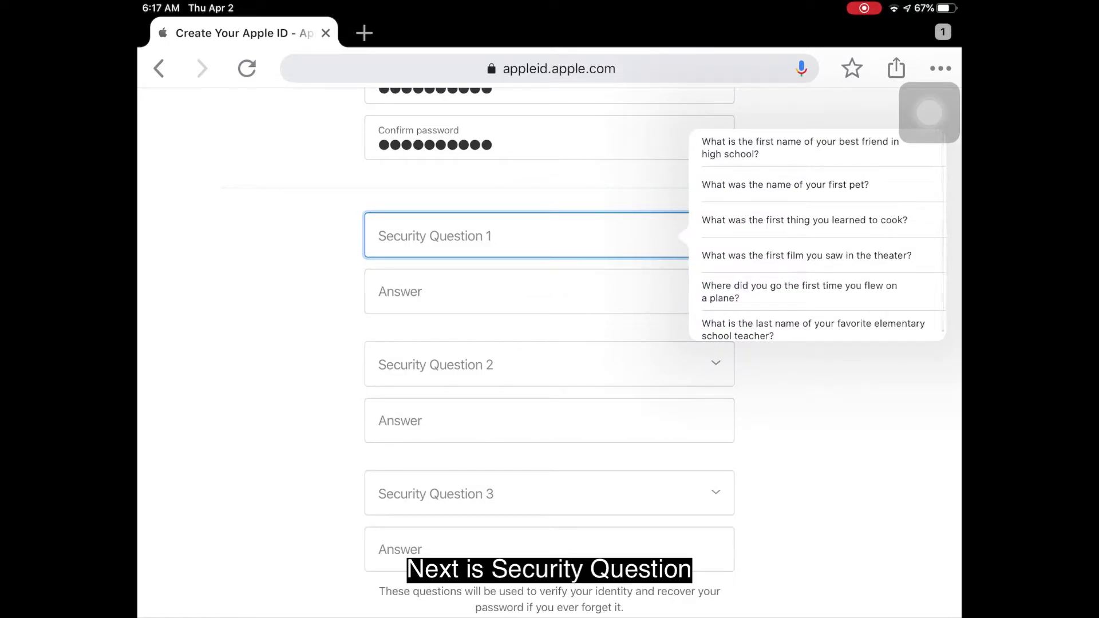
Complete the security questions, removing the extra letter from the third answer
left_click(799, 148)
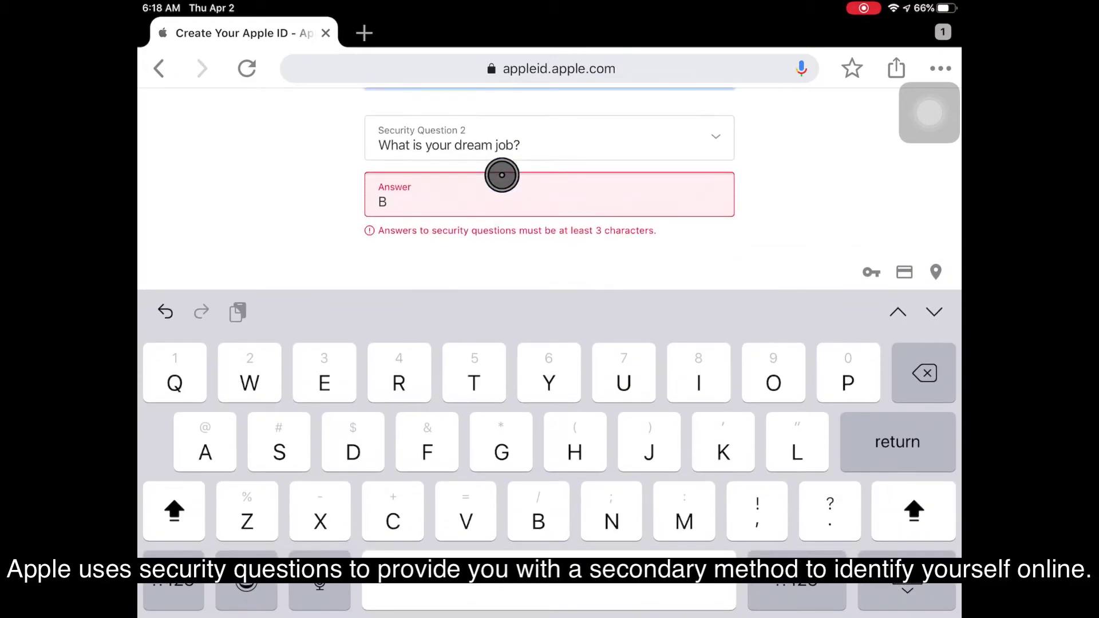
left_click(502, 175)
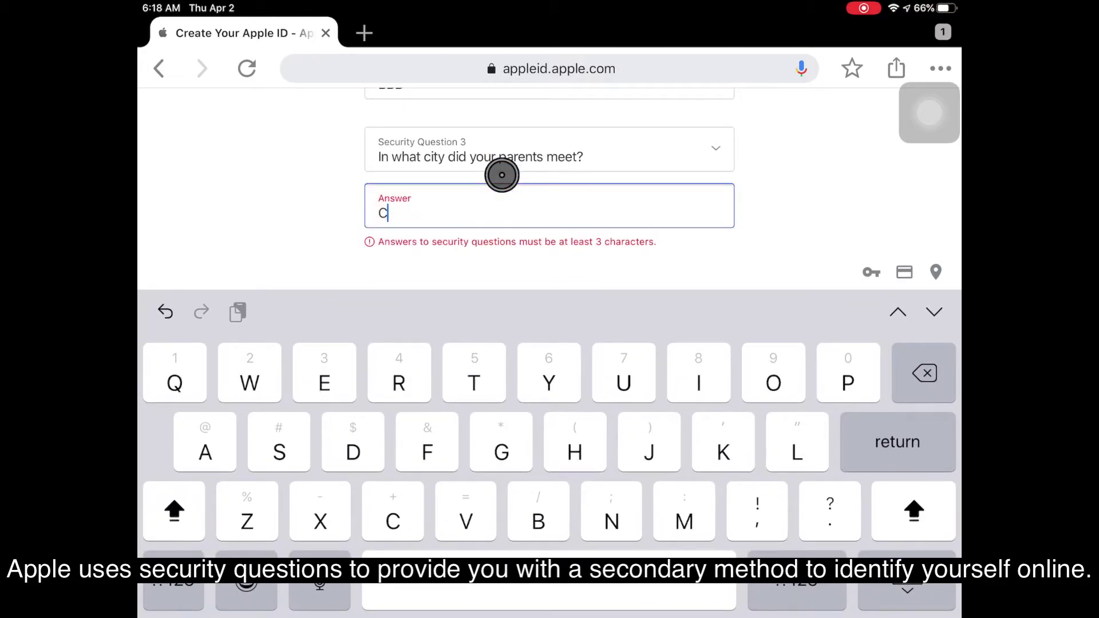
key("BackSpace")
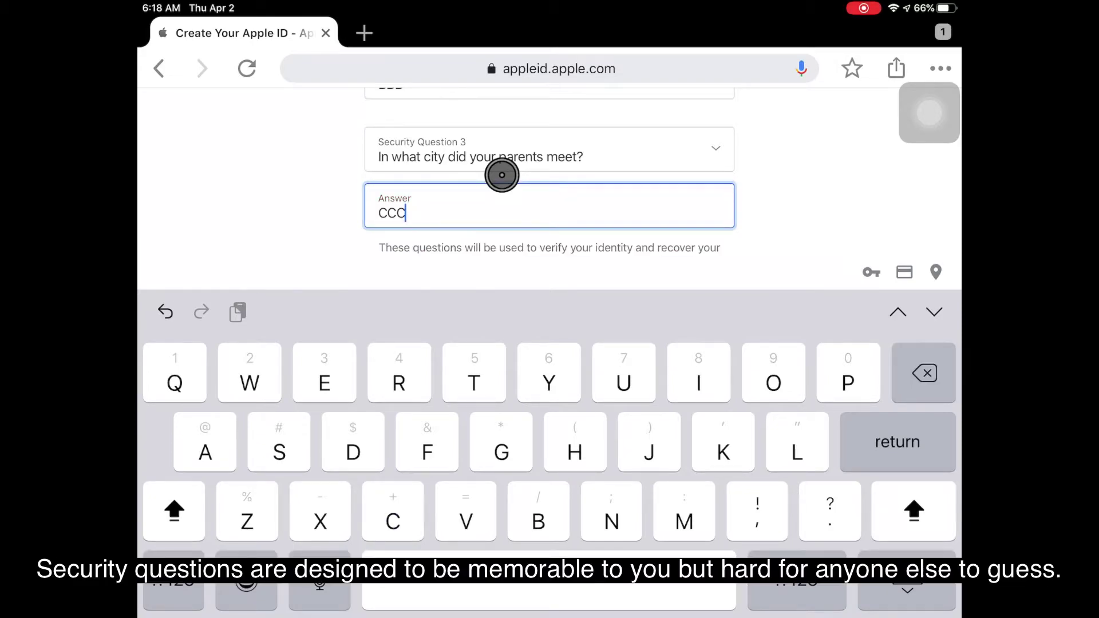
left_click(798, 109)
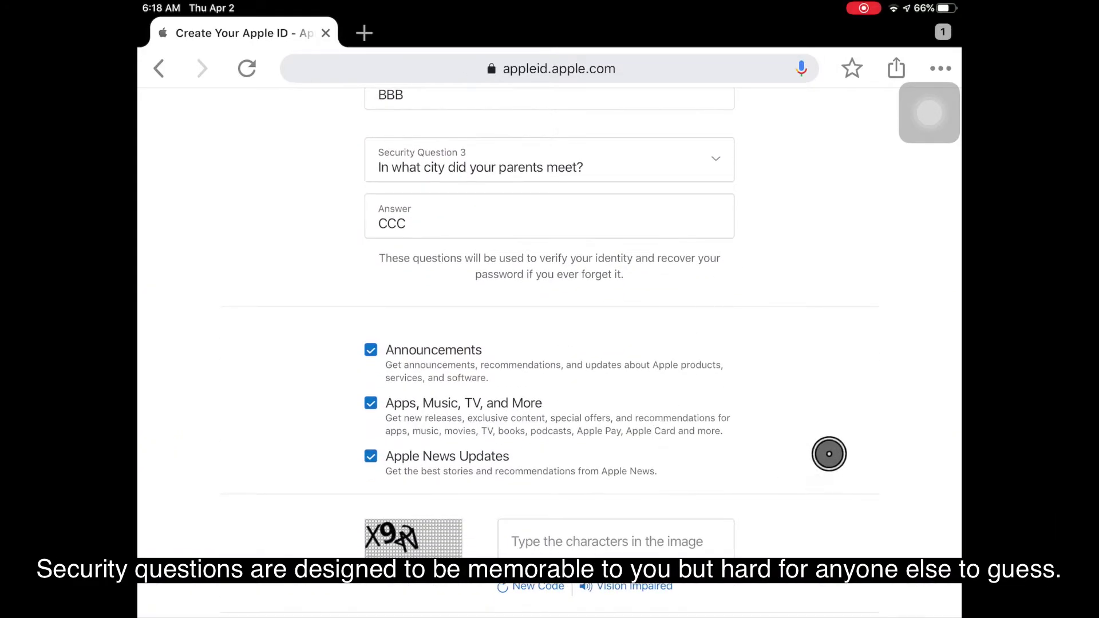
scroll(898, 453, "down", 2)
Enter captcha X92N and submit the account creation form
left_click(589, 401)
type("X9")
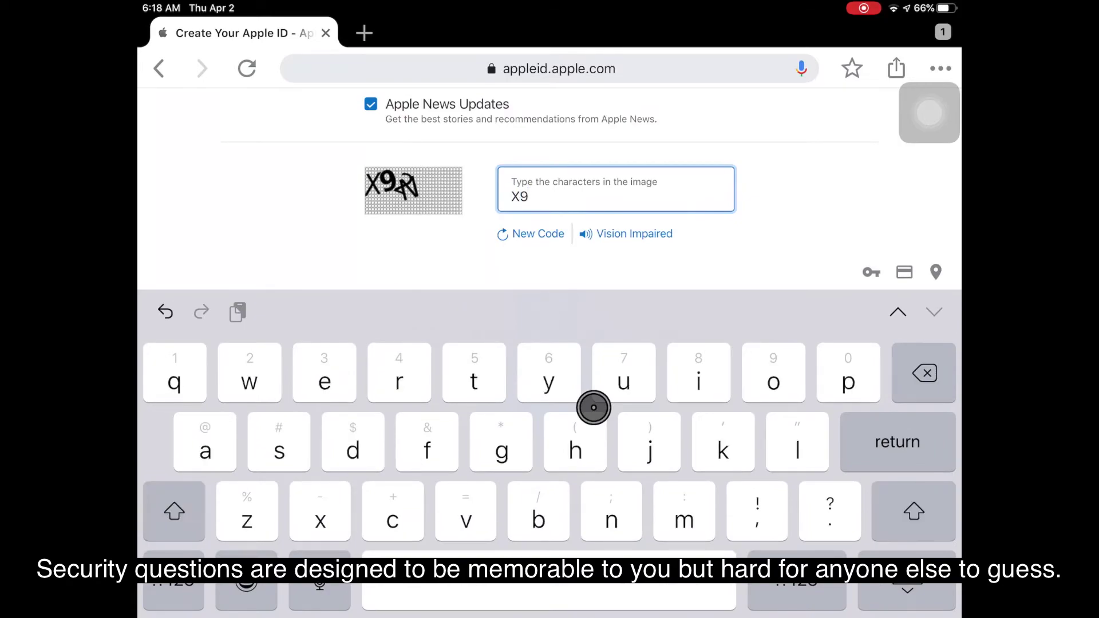
type("2N")
key("Return")
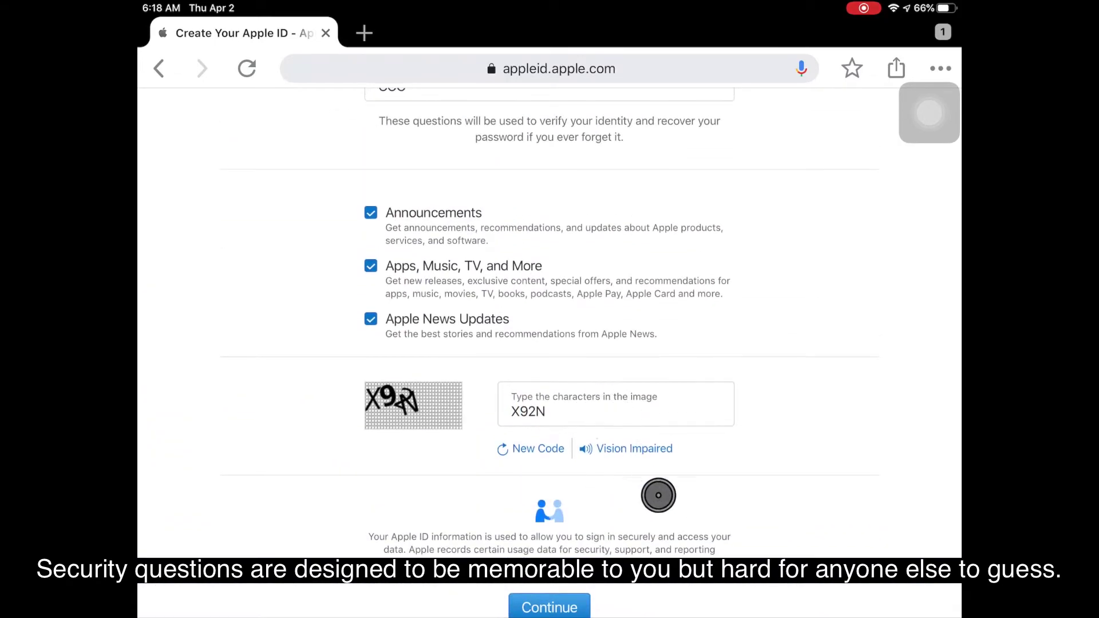
scroll(645, 450, "down", 3)
left_click(561, 431)
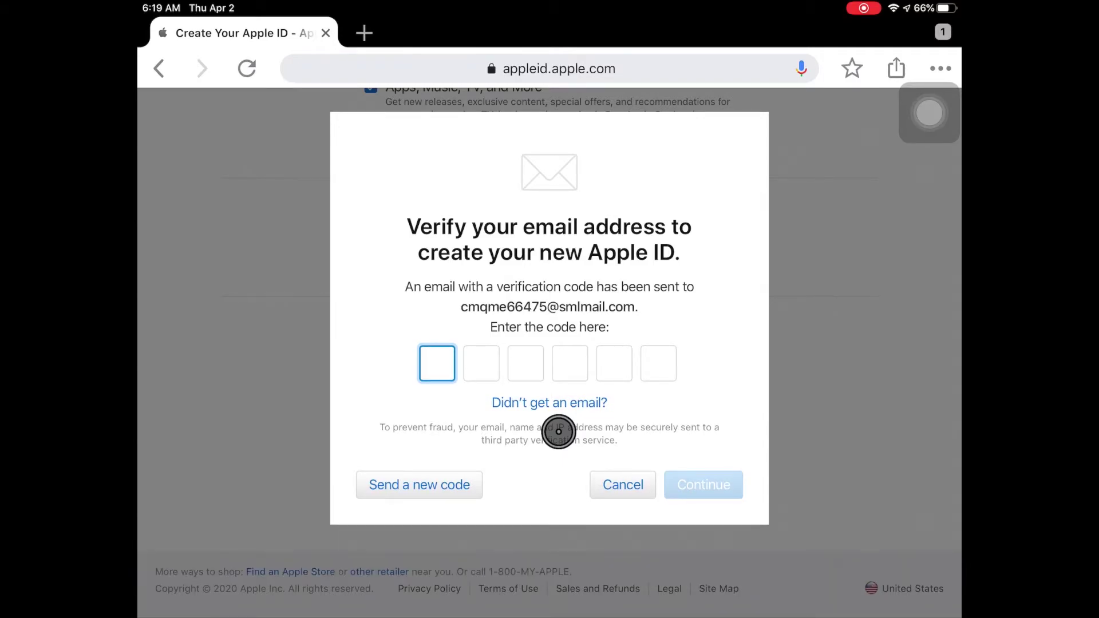
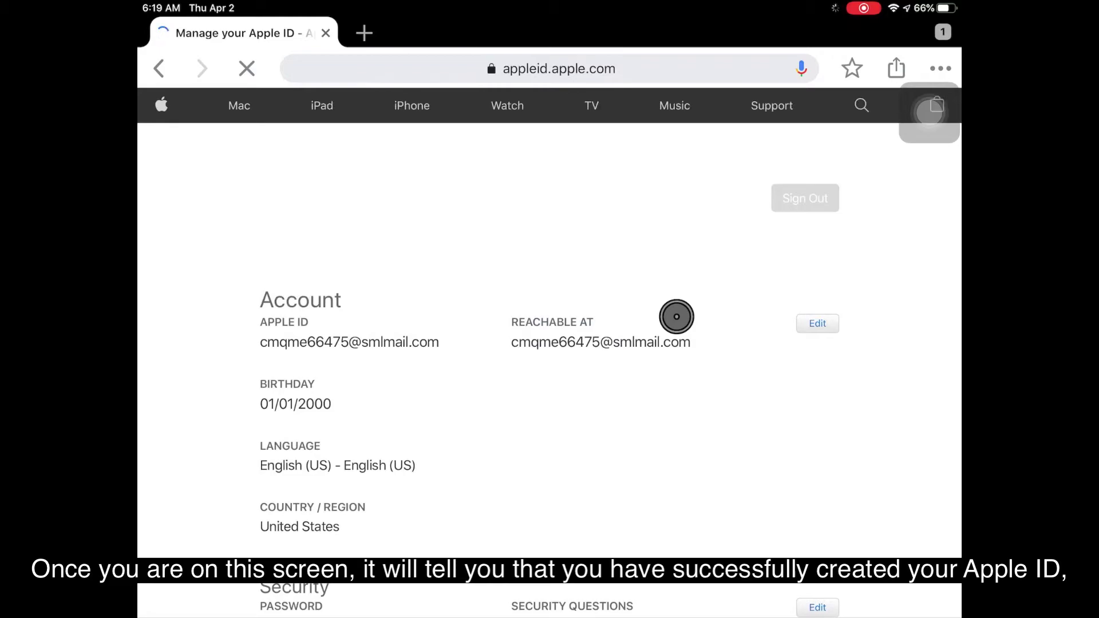
scroll(645, 343, "down", 1)
scroll(645, 345, "down", 1)
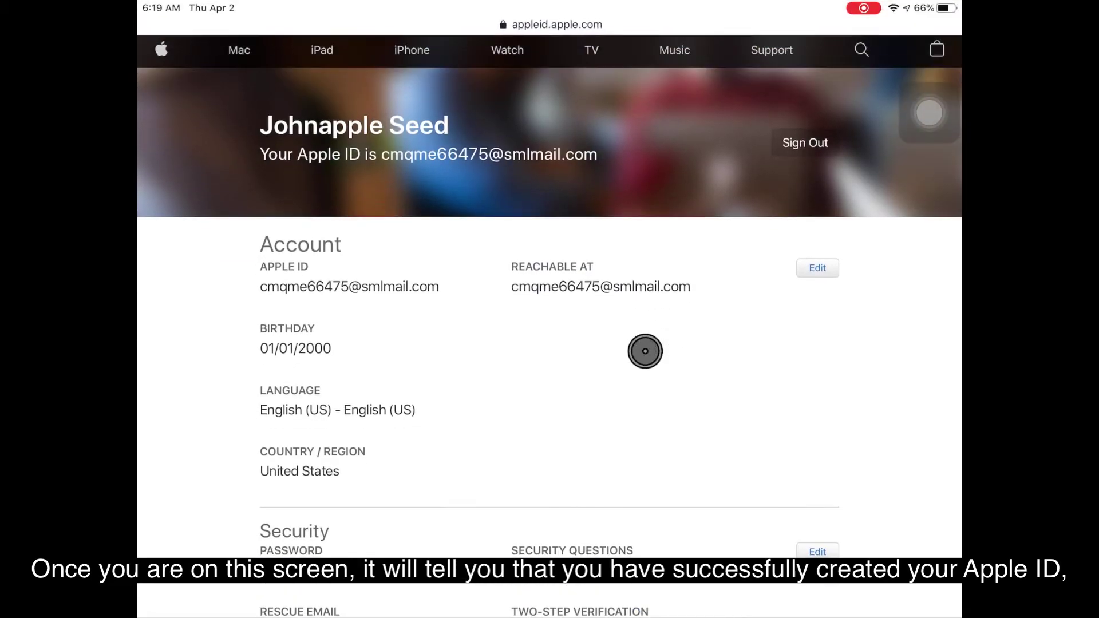
scroll(645, 346, "down", 3)
scroll(645, 348, "down", 3)
scroll(643, 351, "down", 3)
scroll(641, 351, "down", 2)
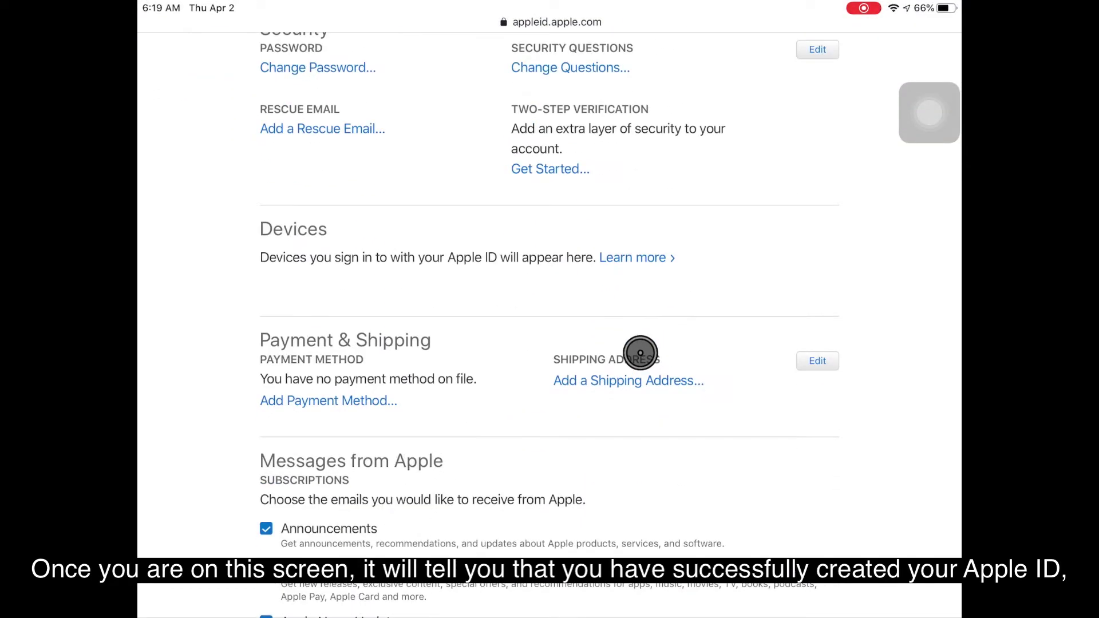
scroll(640, 352, "down", 2)
scroll(640, 353, "down", 2)
scroll(640, 352, "down", 3)
scroll(639, 354, "down", 3)
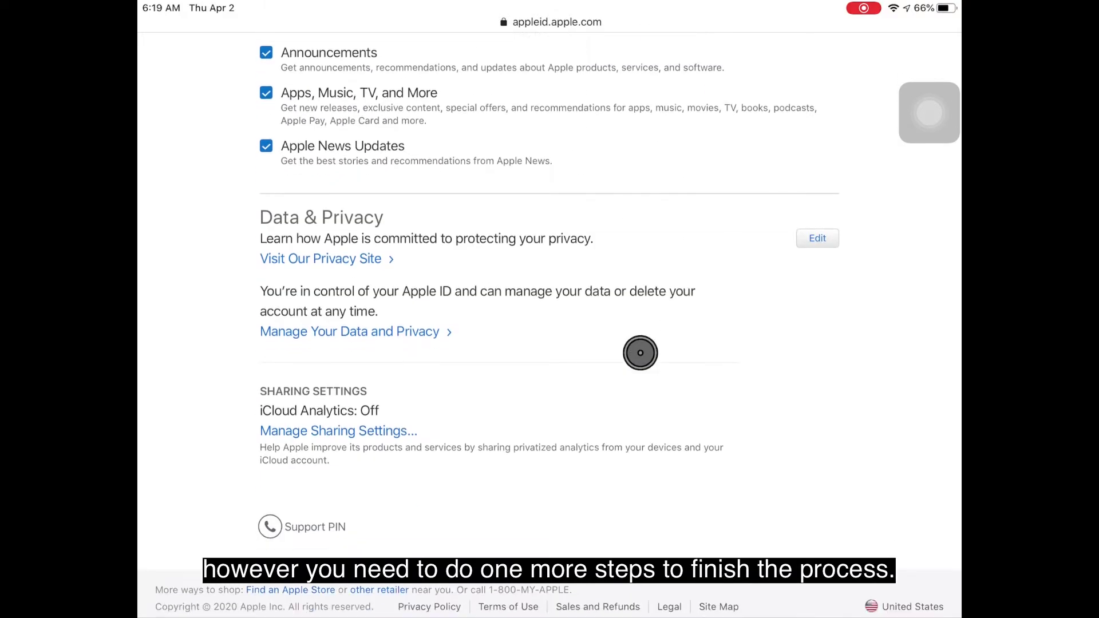
scroll(640, 353, "up", 2)
scroll(641, 353, "up", 2)
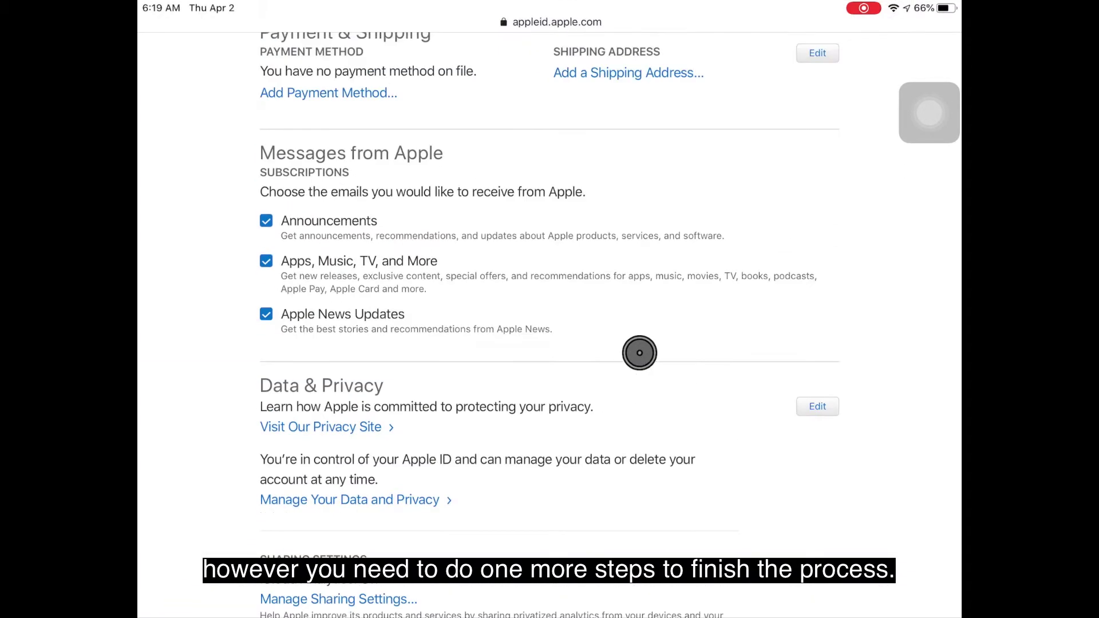
scroll(640, 353, "up", 4)
scroll(639, 351, "up", 2)
scroll(640, 351, "up", 1)
scroll(639, 351, "up", 3)
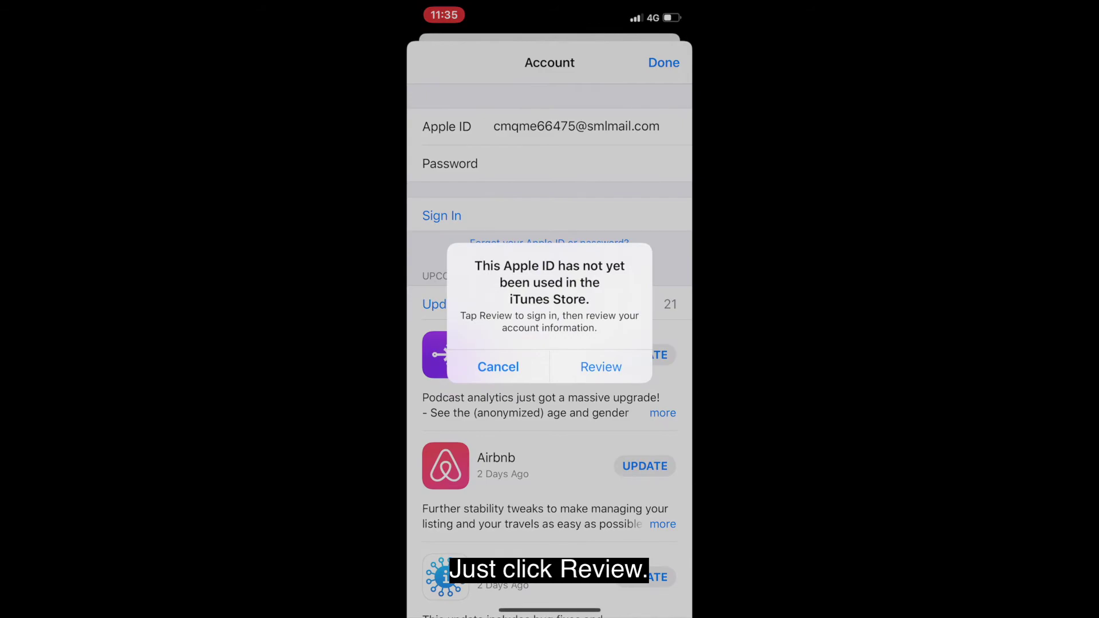
Choose Review on the unused Apple ID alert to reach Complete your Apple ID
left_click(602, 367)
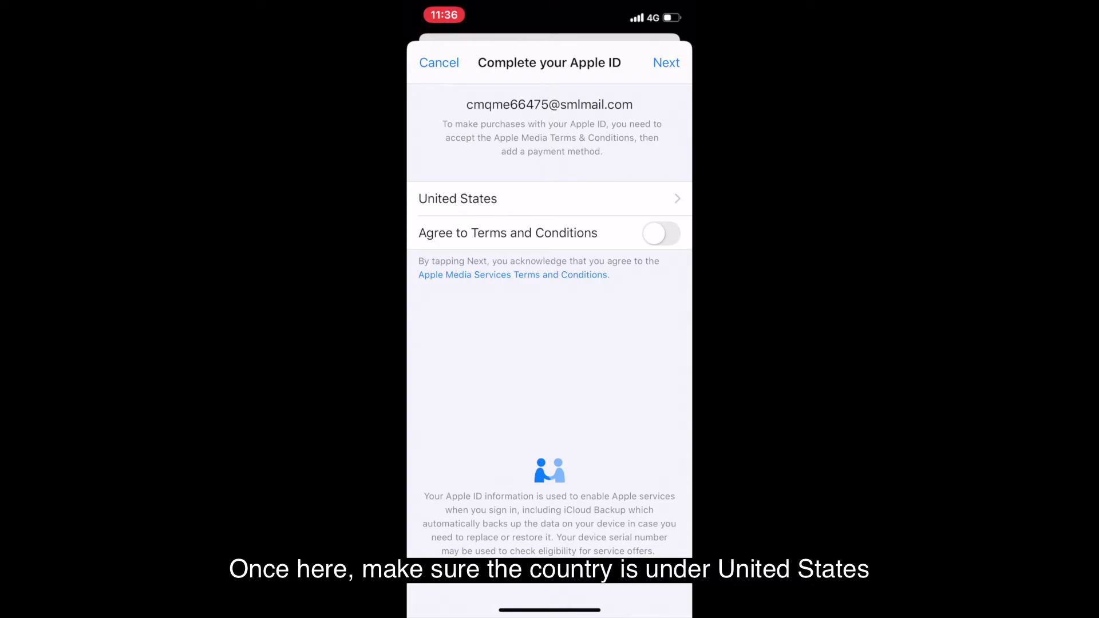
Agree to the App Store Terms and Conditions for the new Apple ID
left_click(661, 232)
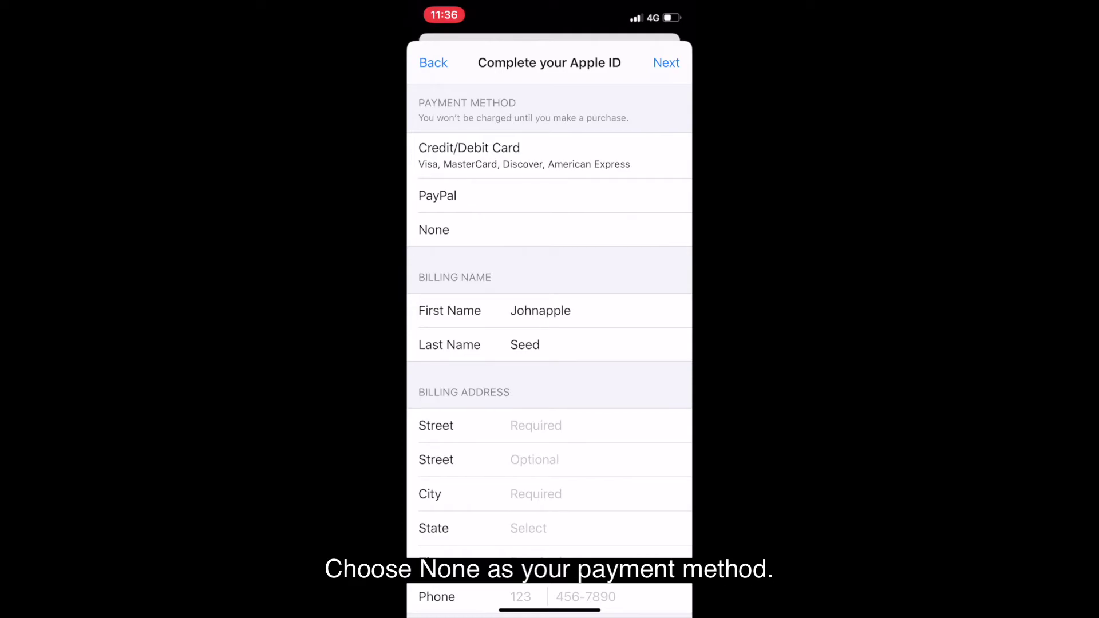
scroll(550, 344, "down", 2)
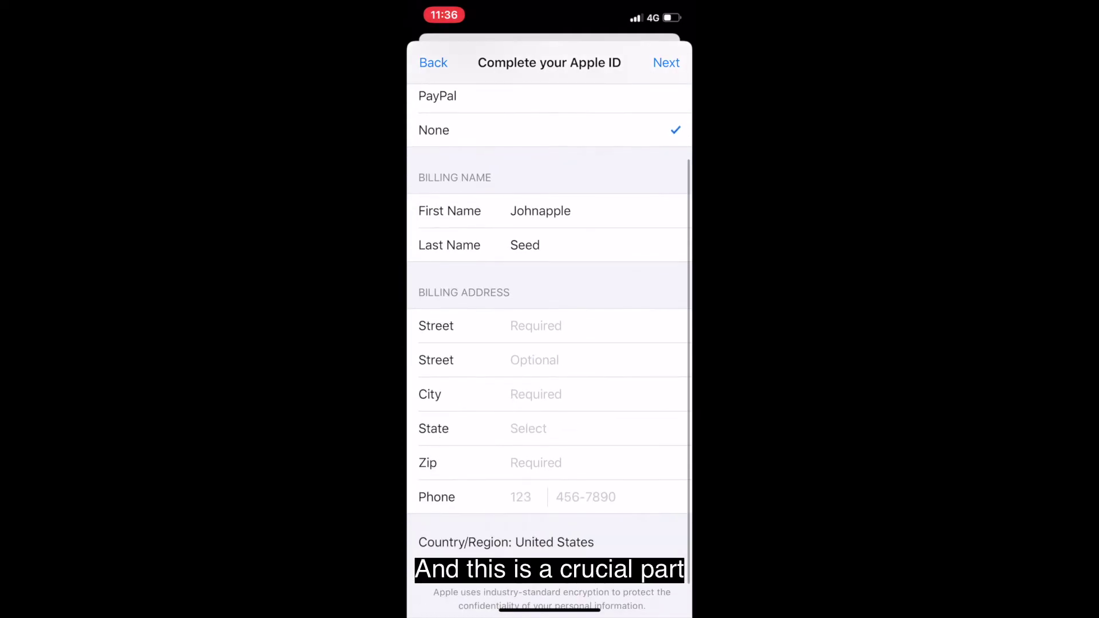
left_click(559, 325)
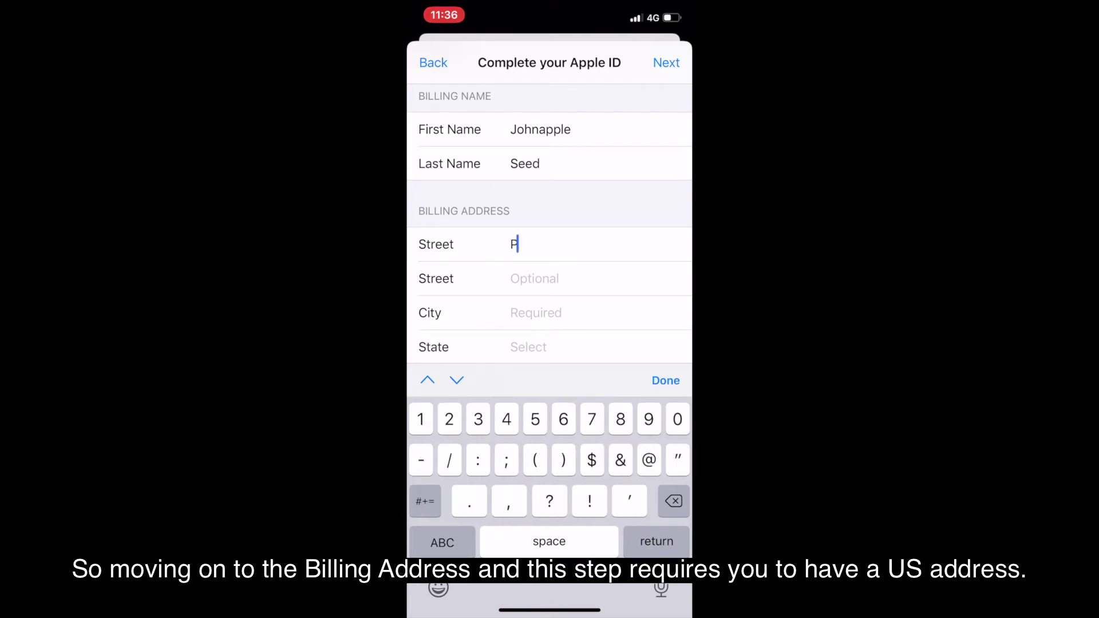
key("Return")
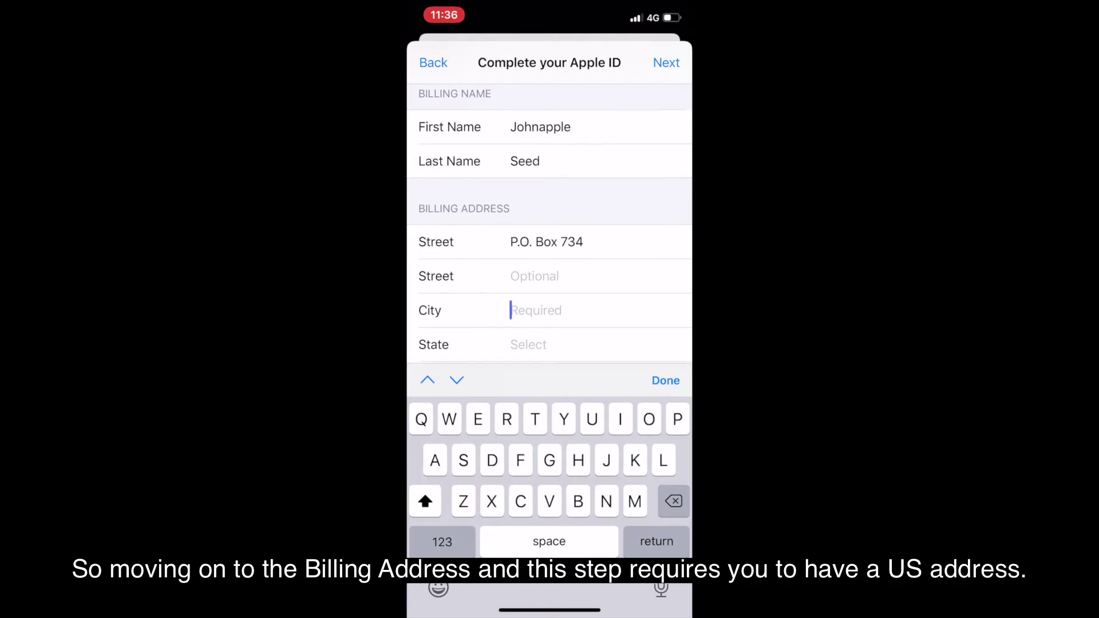
type("Atlanta")
key("Return")
type("30301")
key("Return")
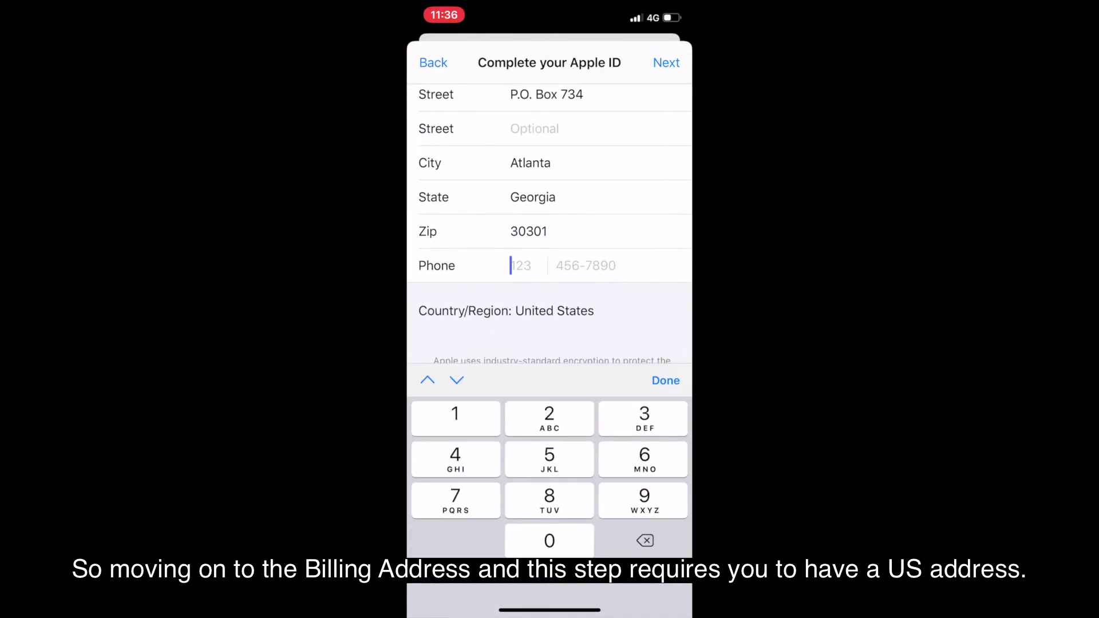
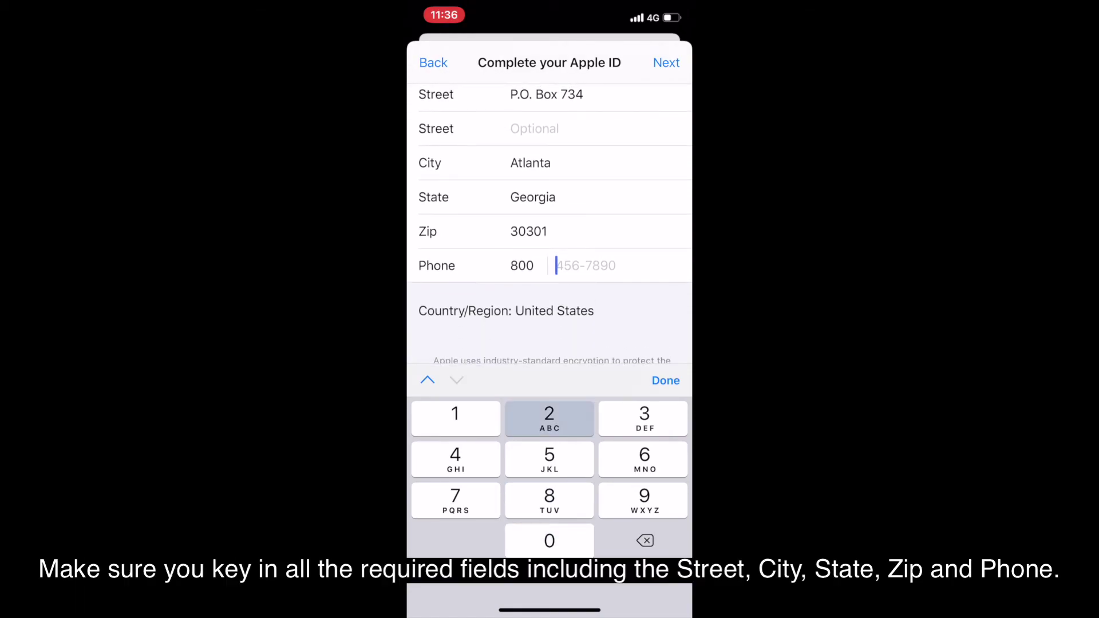
key("Return")
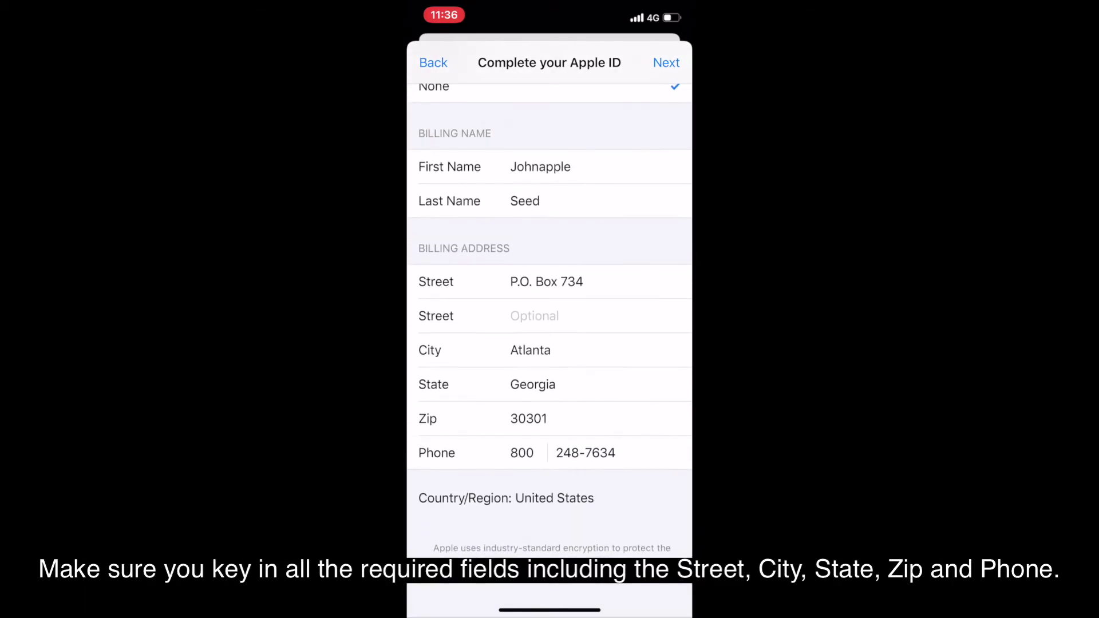